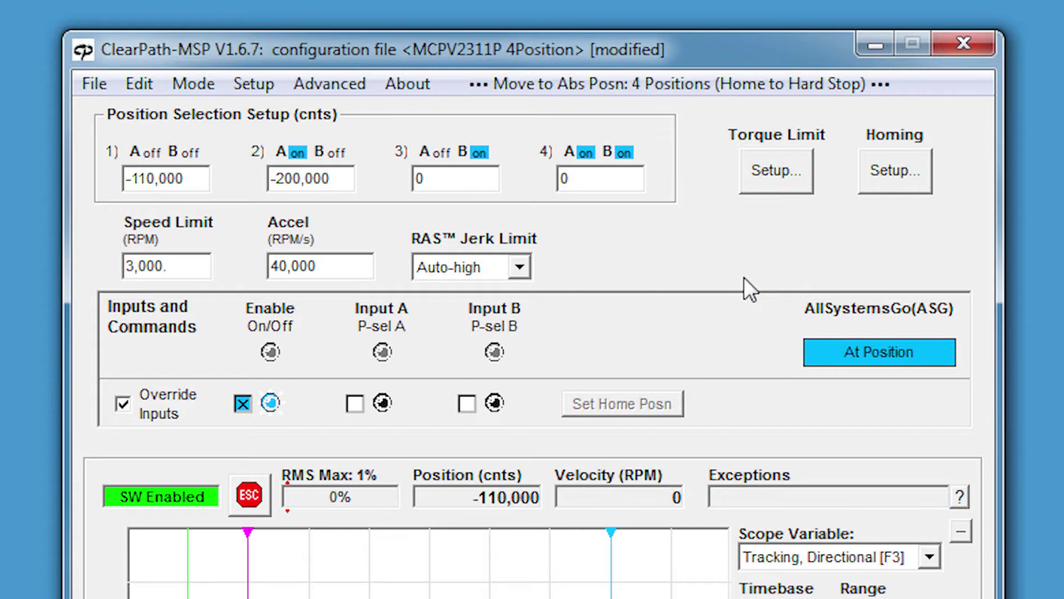
Step: Set the speed limit to 100 RPM and the acceleration to 1,000 RPM/s
double_click(180, 272)
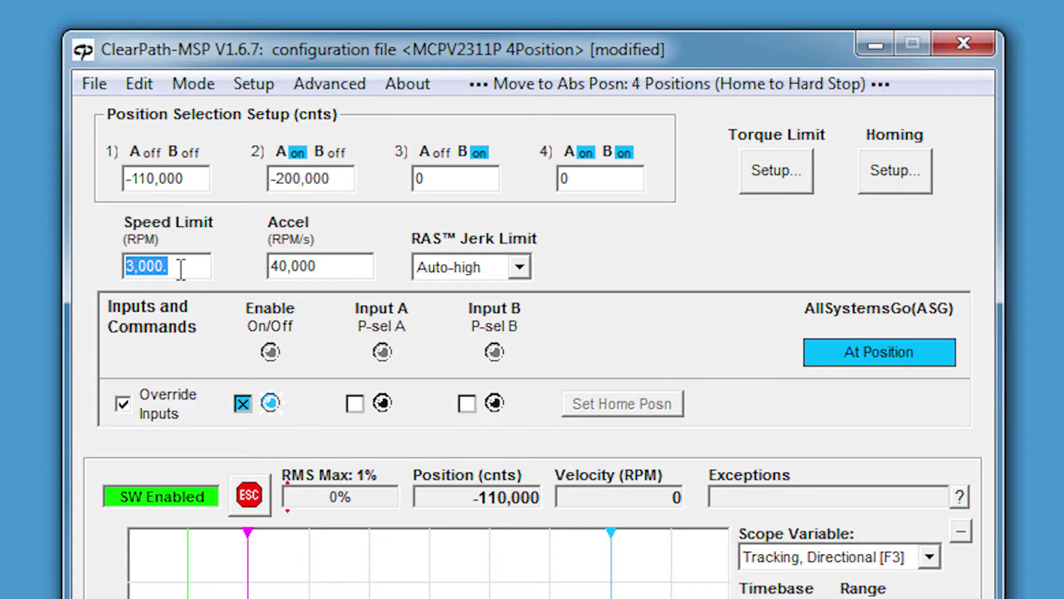
type("100")
key("Return")
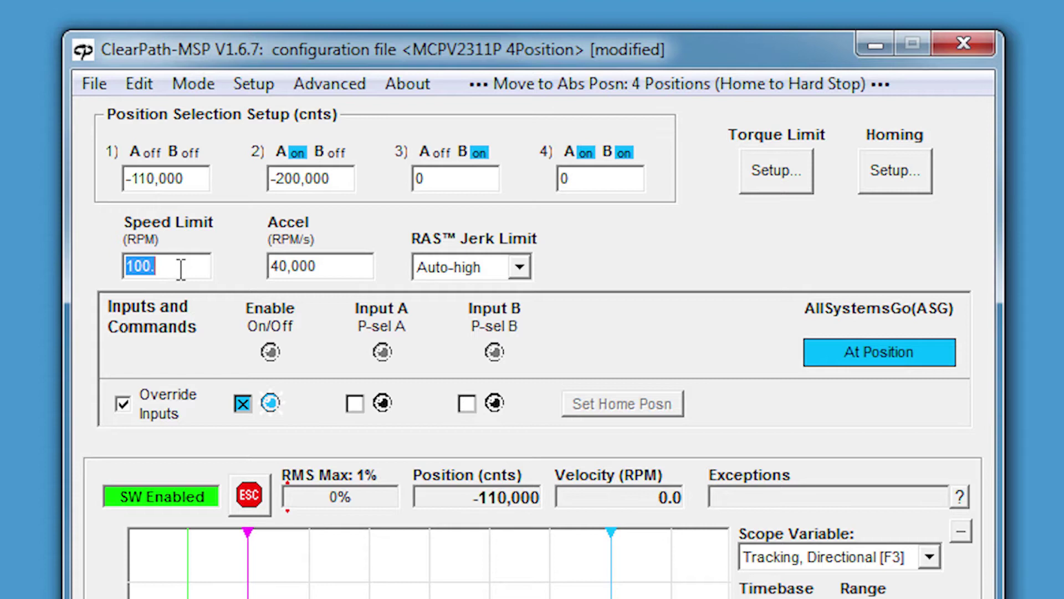
left_click(333, 275)
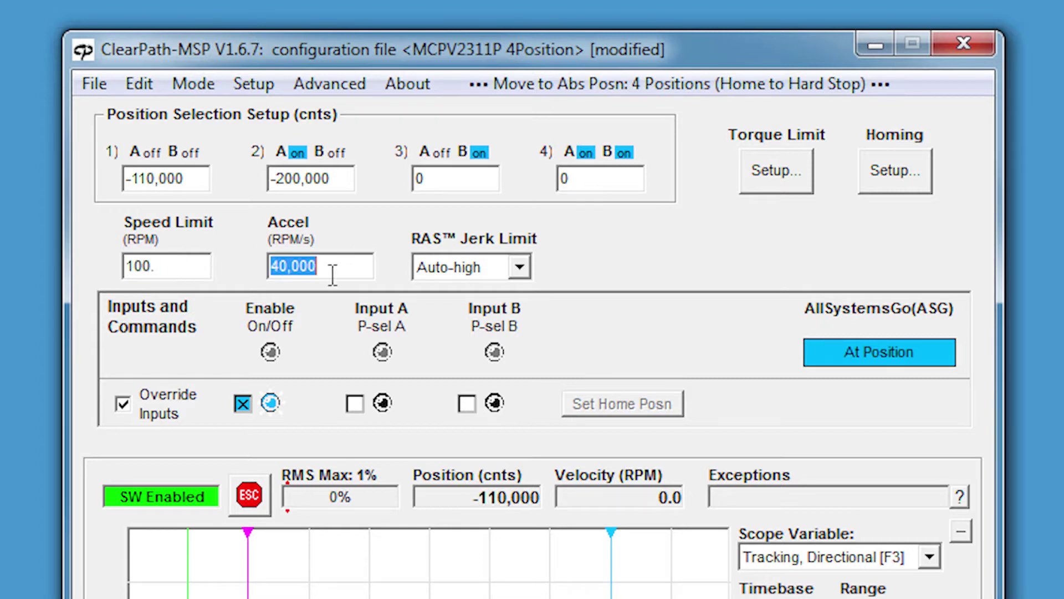
type("1000")
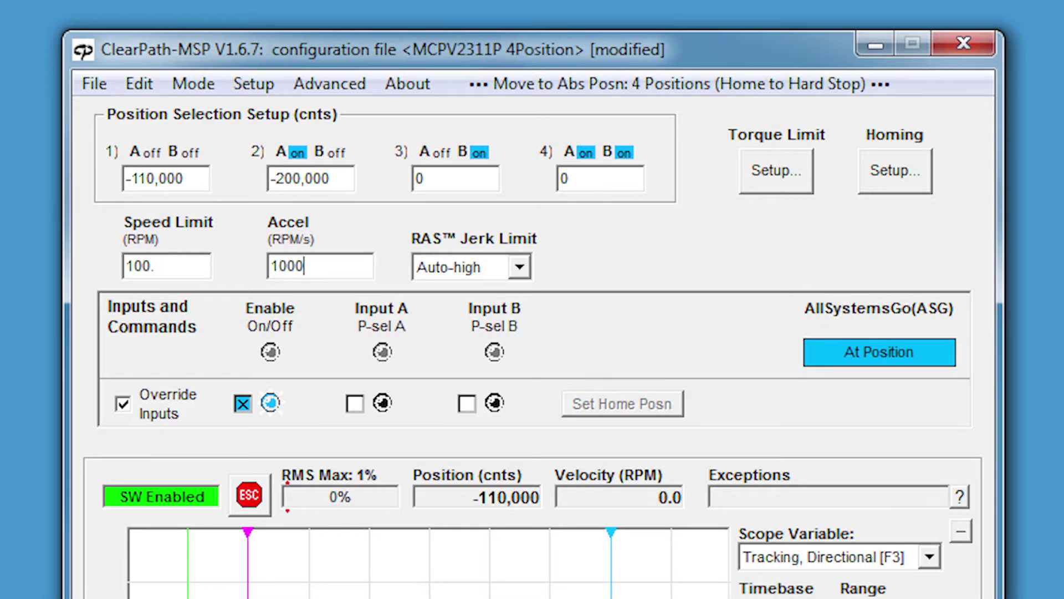
key("Return")
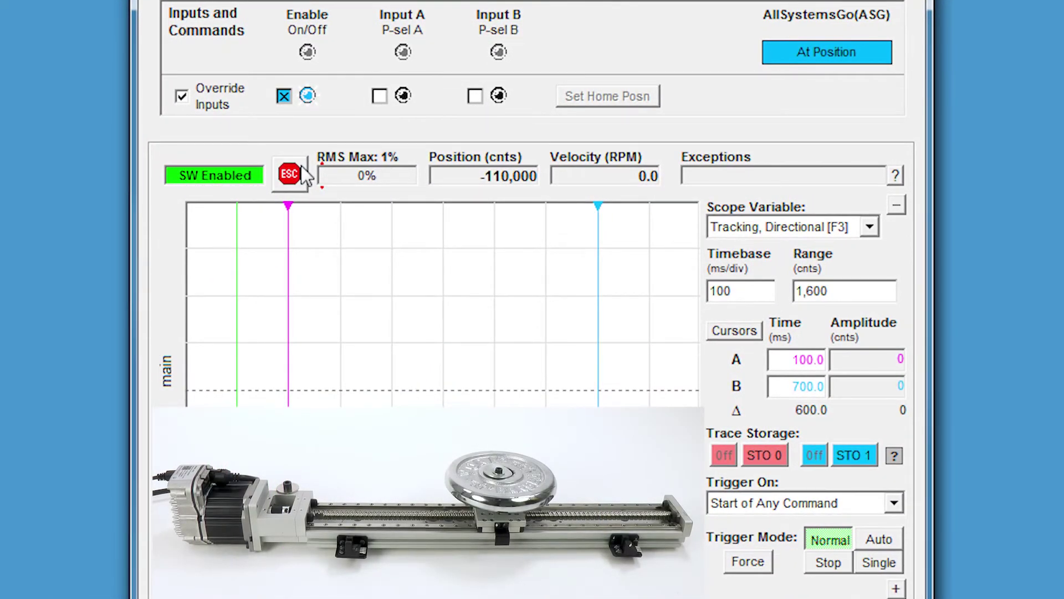
Step: Turn on Input A to start the move to position 2, then E-stop the motor
left_click(379, 96)
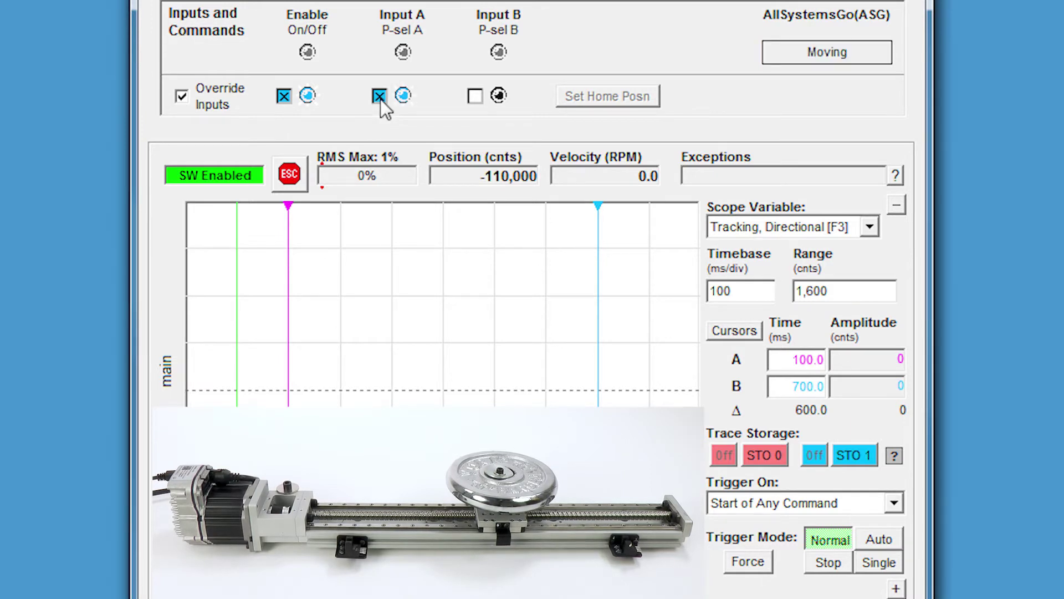
left_click(296, 181)
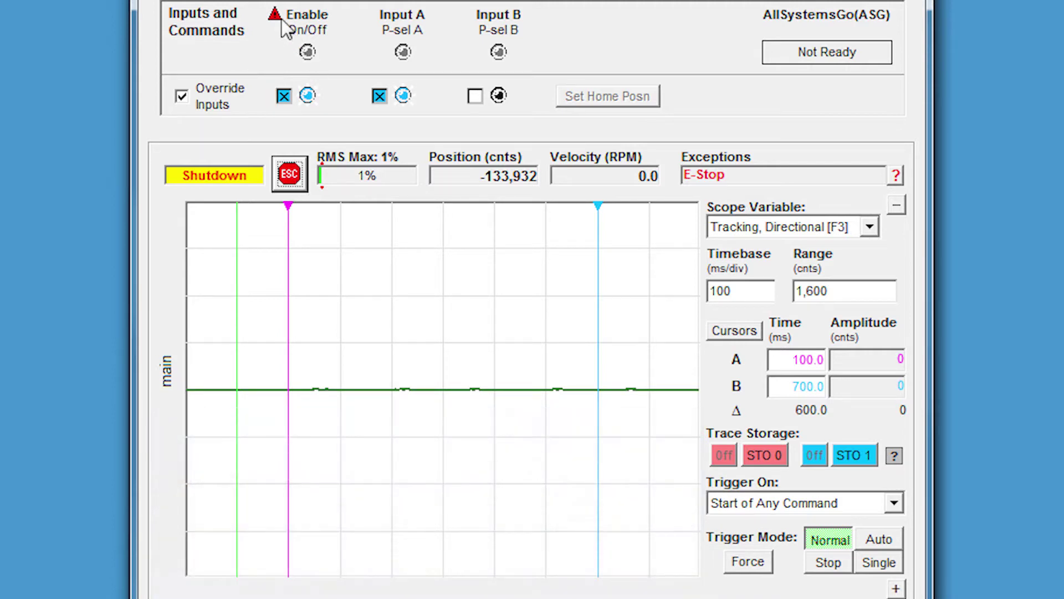
mouse_move(299, 22)
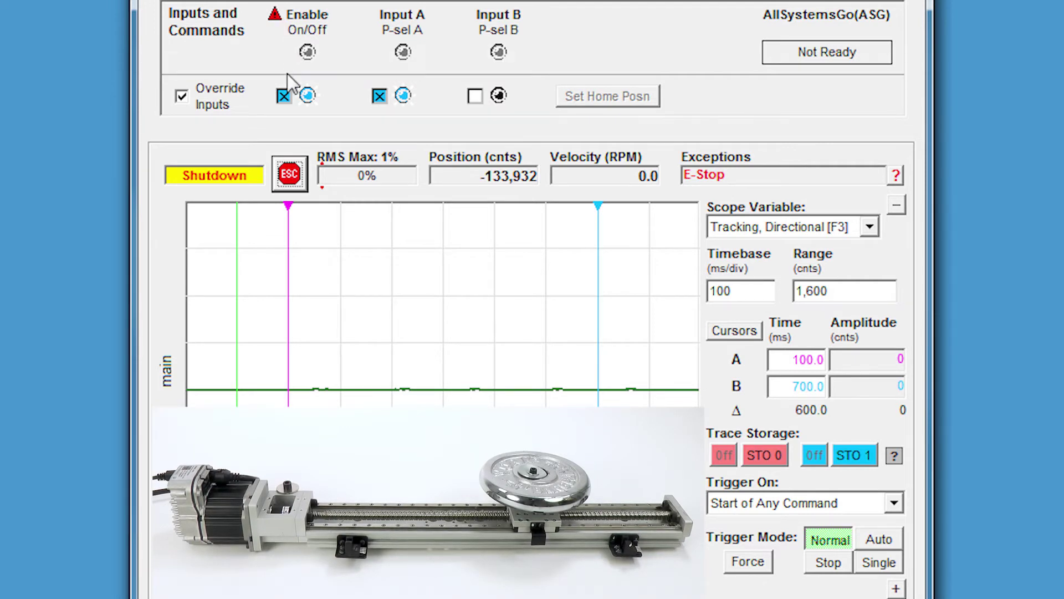
Step: Re-enable the motor to clear the E-Stop so it finishes moving to -200,000 counts
left_click(283, 96)
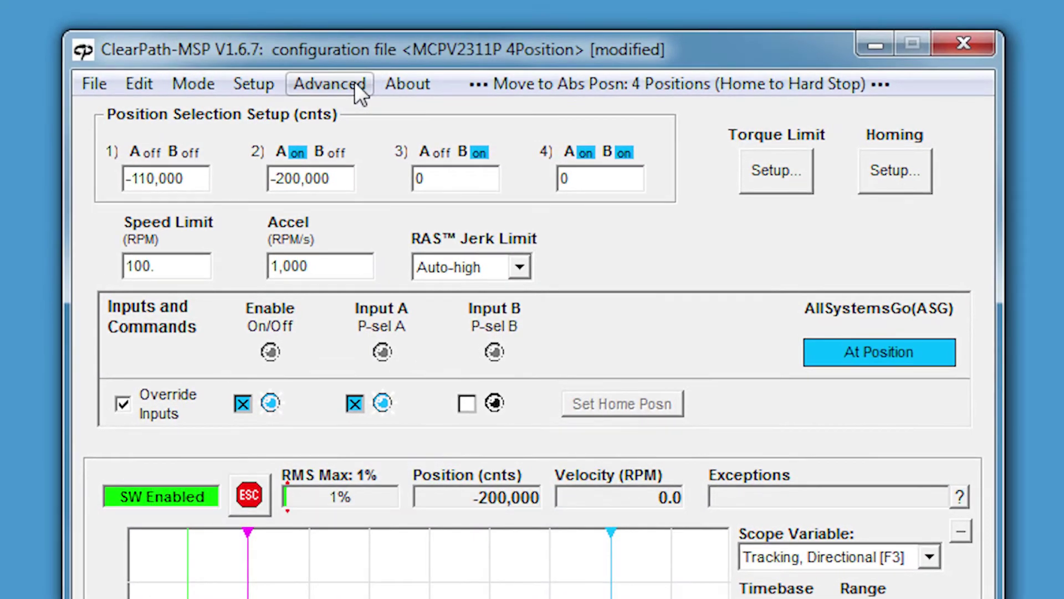
left_click(356, 92)
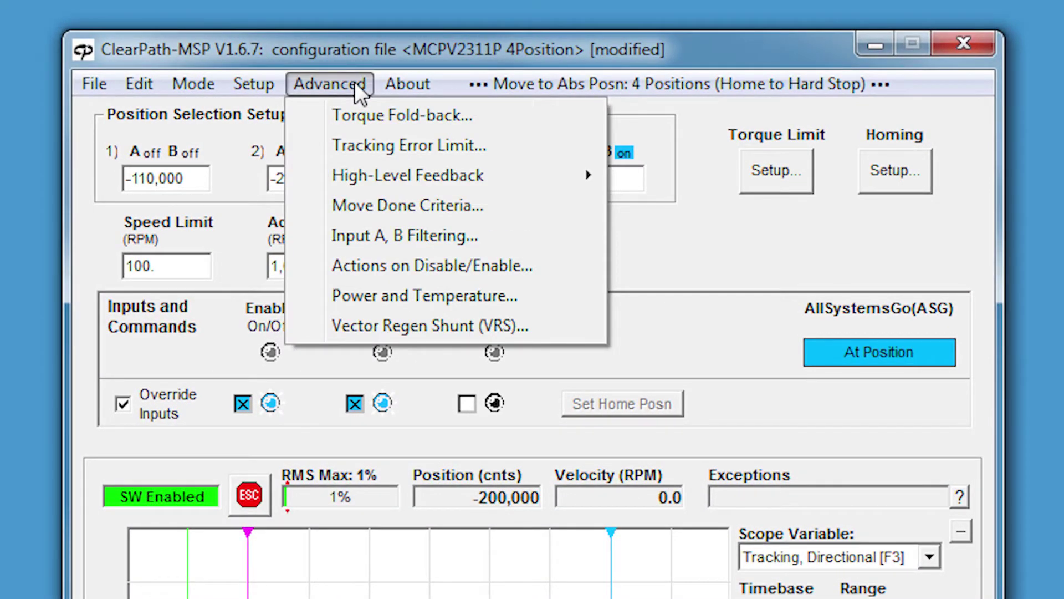
Step: Open the Tracking Error Limit Setup dialog from the Advanced menu
left_click(351, 135)
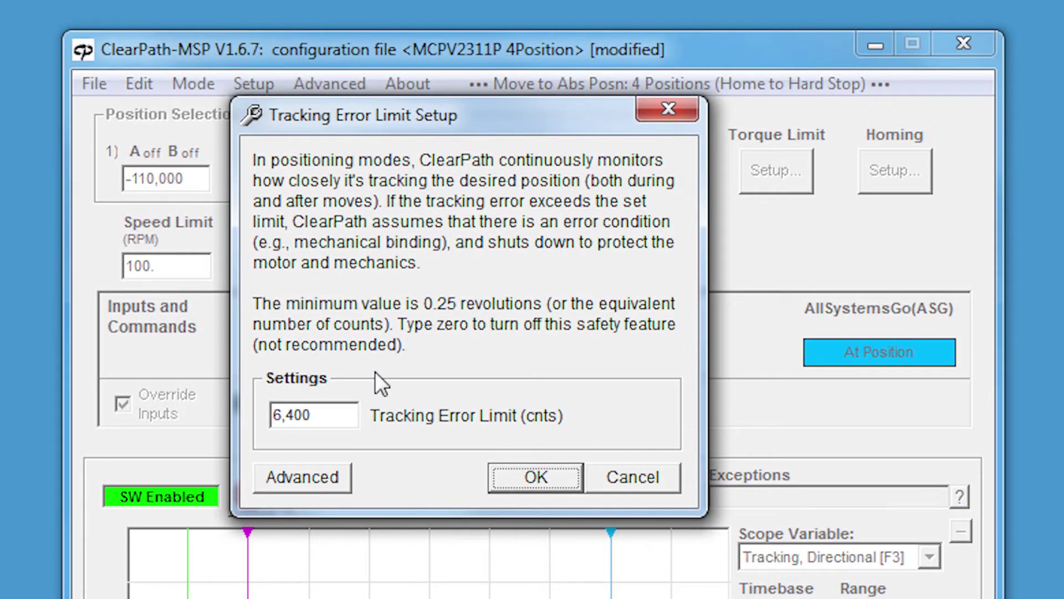
Step: Replace the 6,400-count tracking error limit with 1,600 counts and confirm
double_click(349, 422)
type("16")
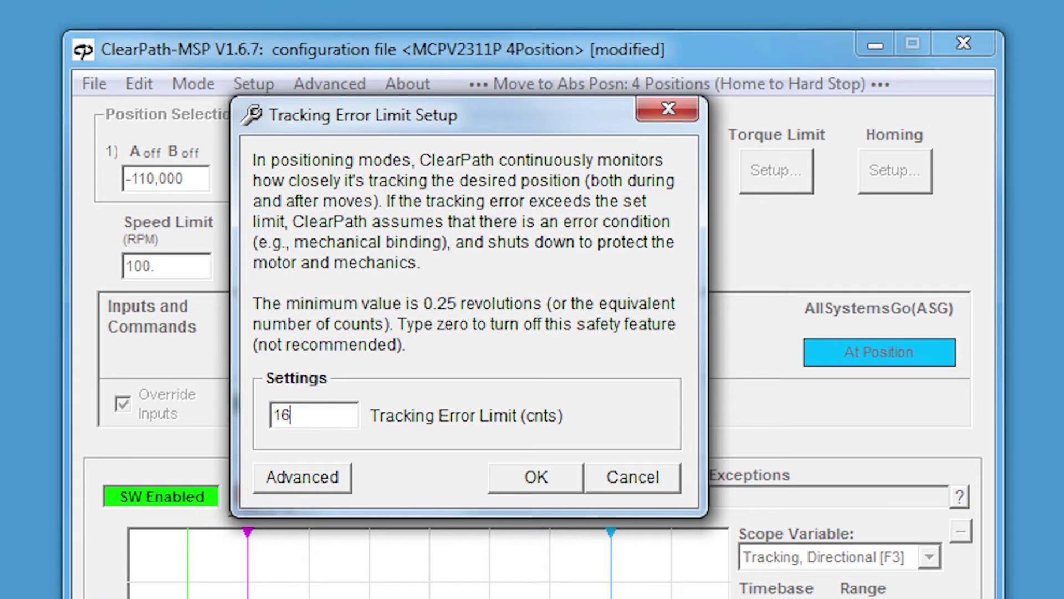
type("00")
left_click(498, 476)
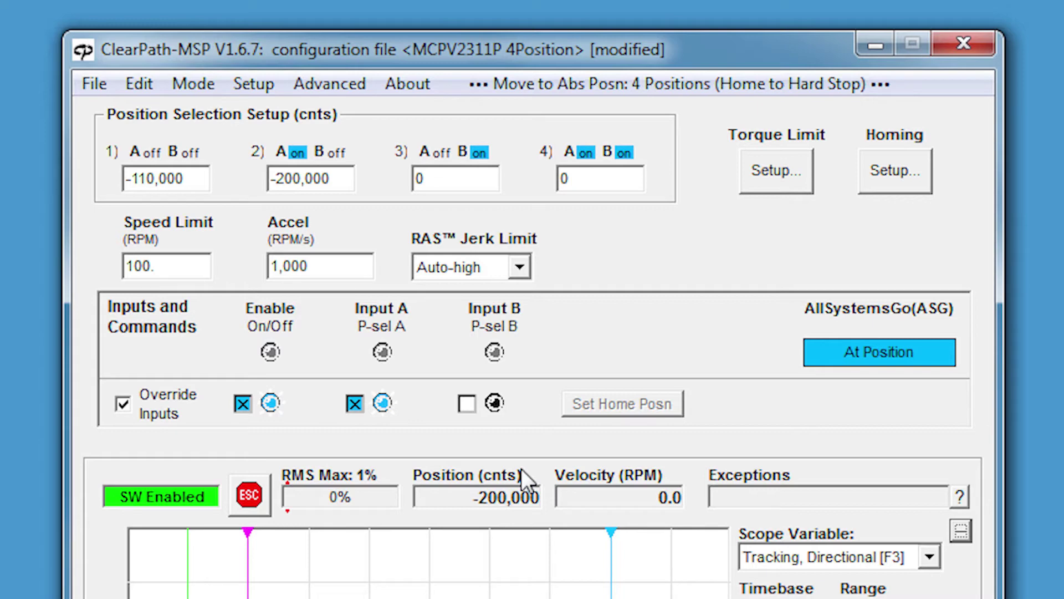
Step: Open Torque Limit Setup, which shows the current +100% and -100% limits
left_click(762, 152)
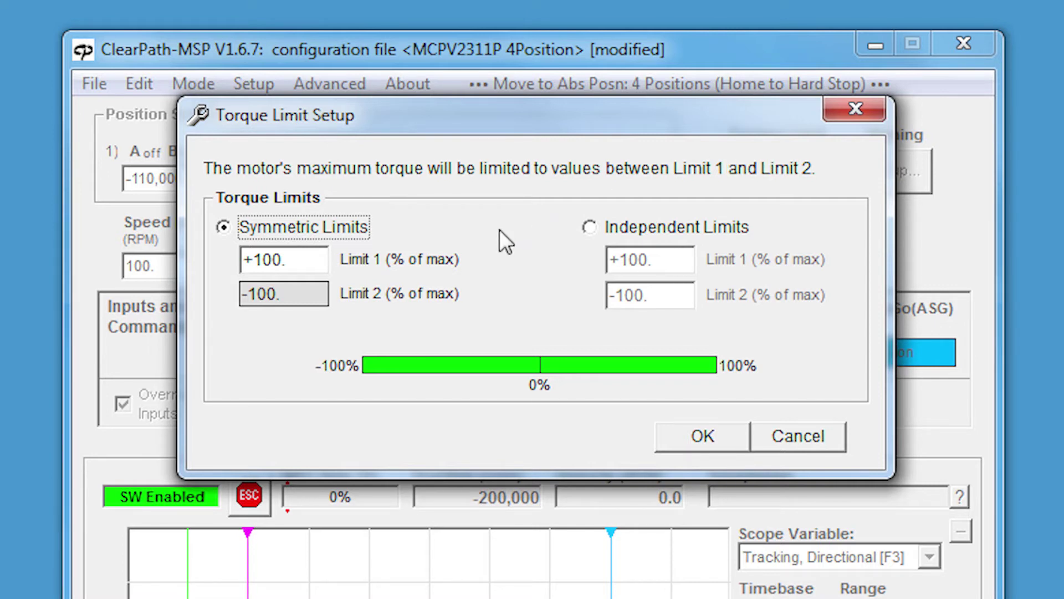
Step: Set the symmetric torque Limit 1 value to 10%
double_click(307, 258)
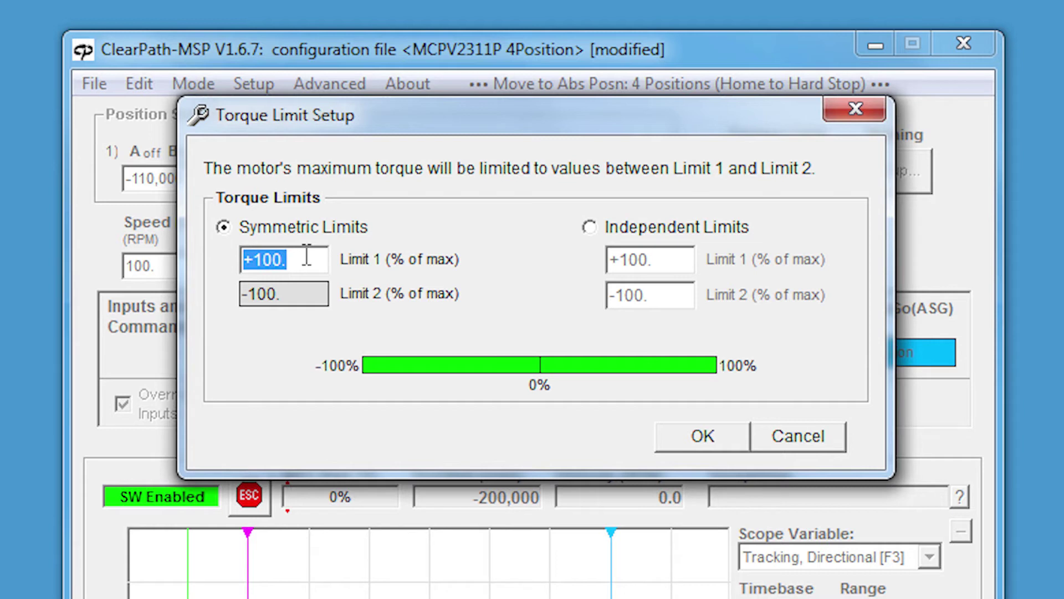
type("10")
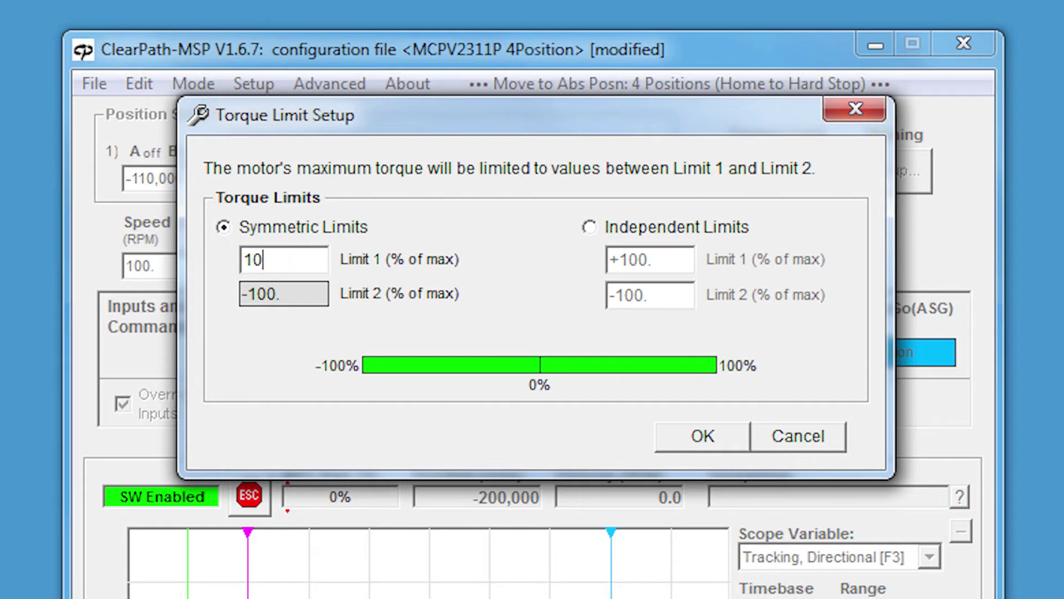
key("Return")
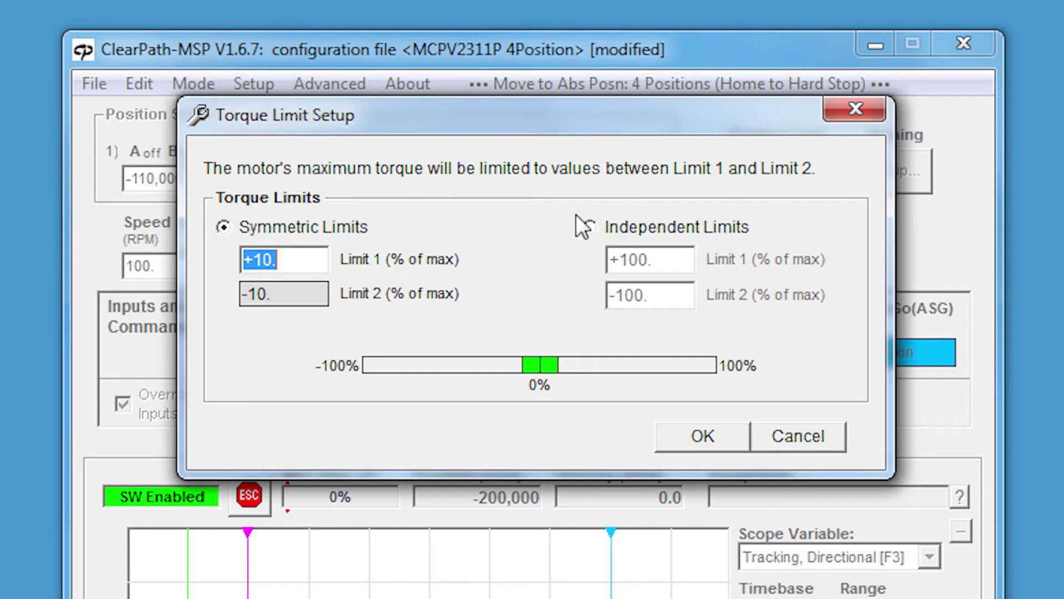
left_click(589, 226)
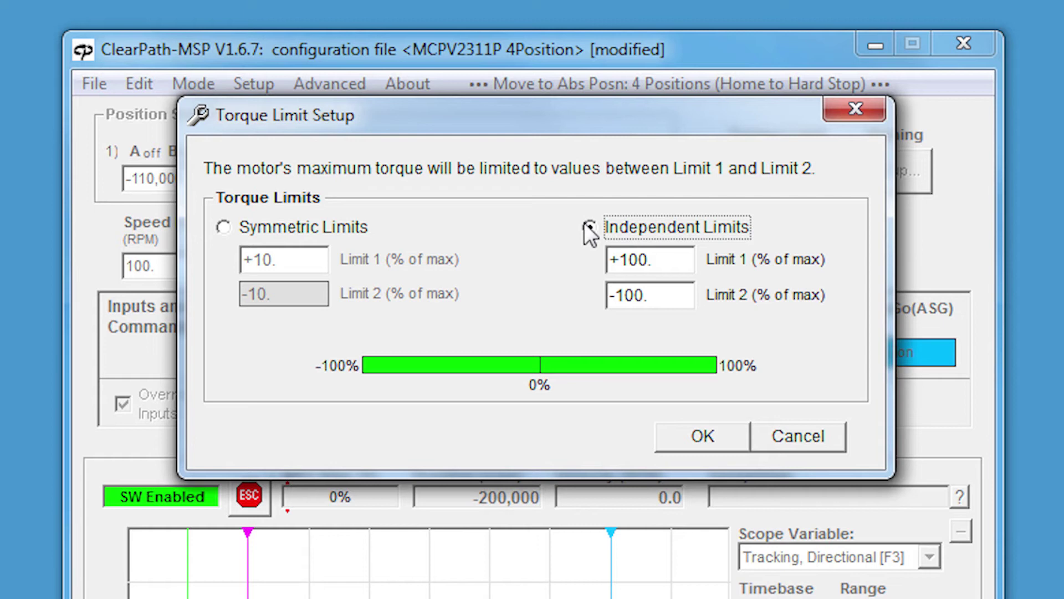
left_click(224, 228)
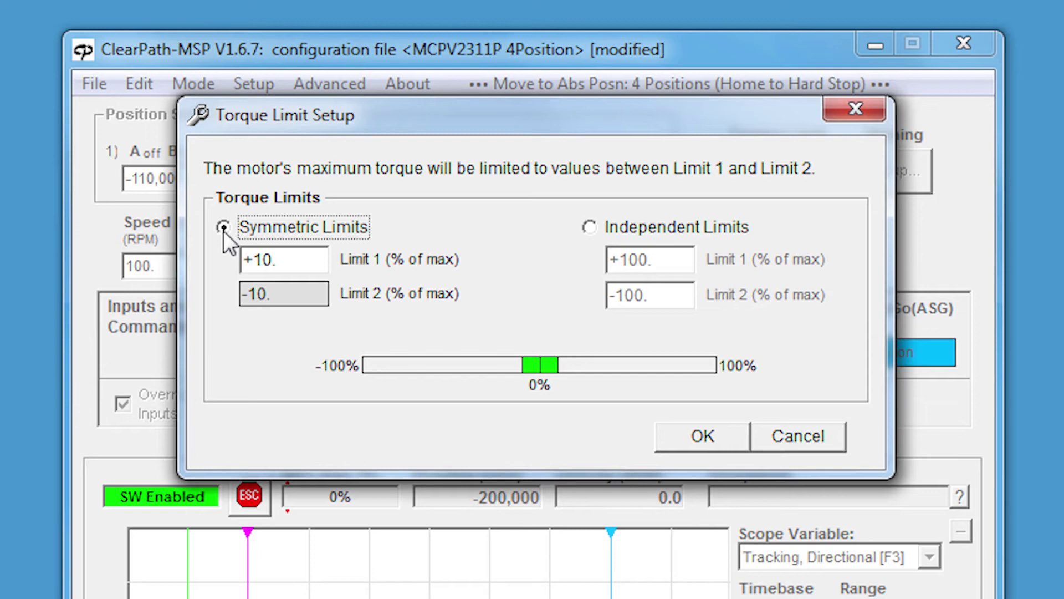
left_click(685, 430)
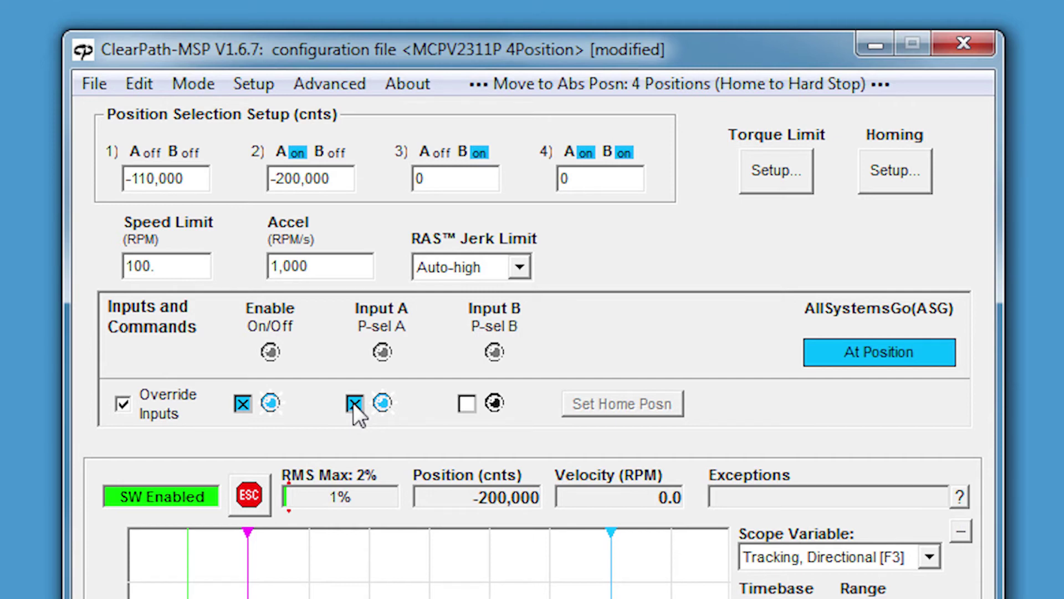
Step: Raise the acceleration to 40,000 RPM/s and the speed limit to 3,000 RPM
double_click(342, 258)
type("40,")
type("000")
key("Return")
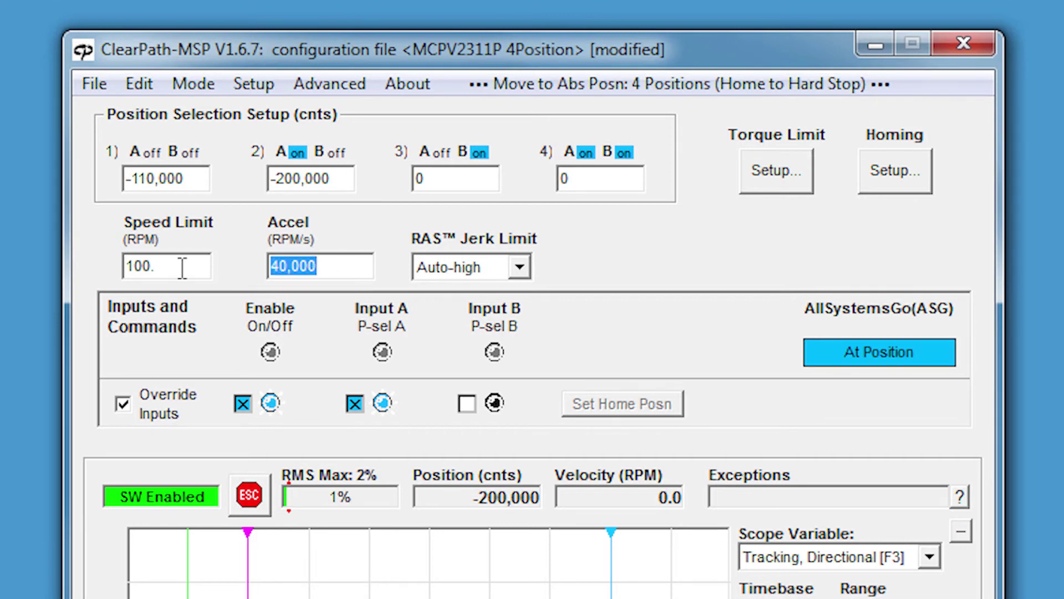
double_click(182, 267)
type("30")
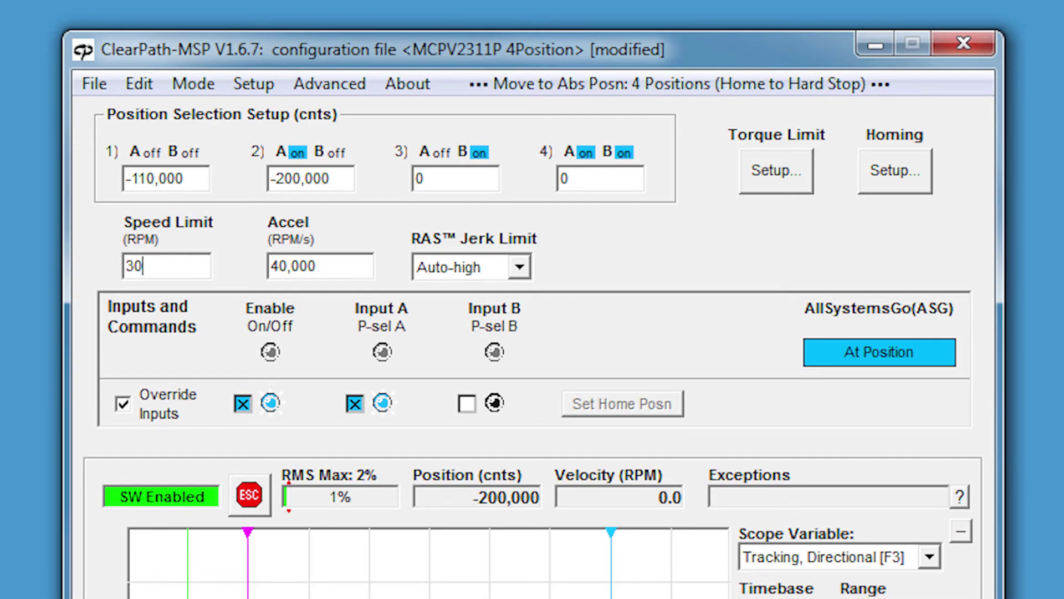
type("00")
key("Return")
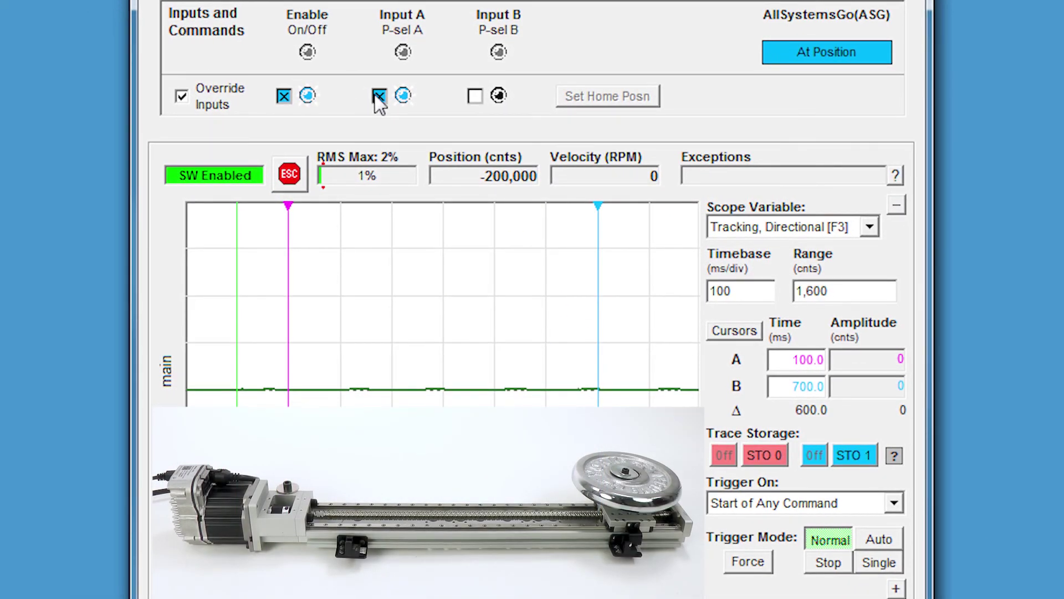
Step: Turn off Input A so the motor returns to position 1 at -110,000 counts
left_click(378, 96)
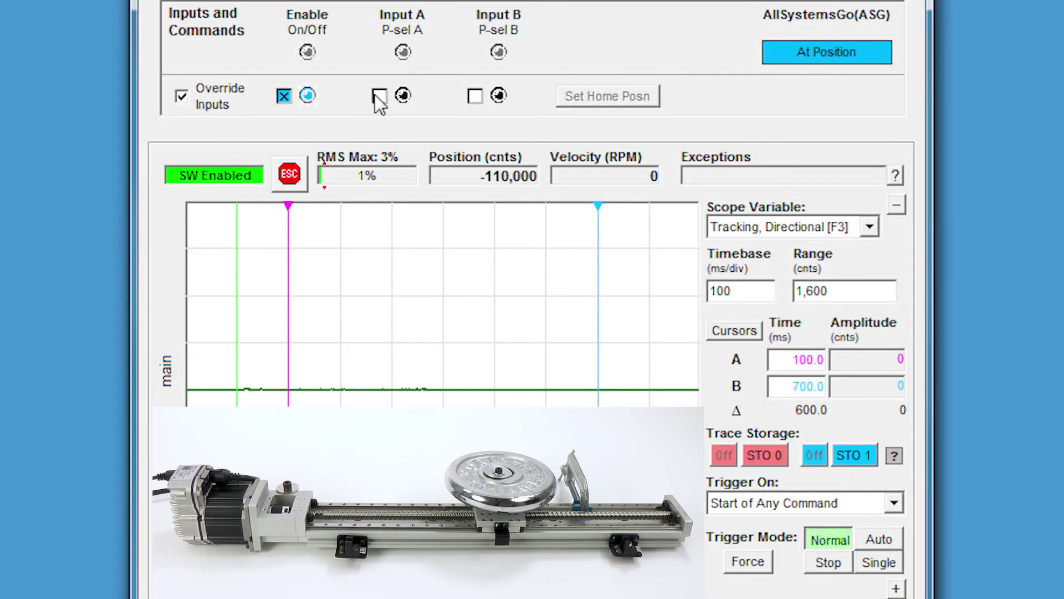
Step: Turn on Input A to drive the motor toward -200,000 counts into the obstruction
left_click(377, 95)
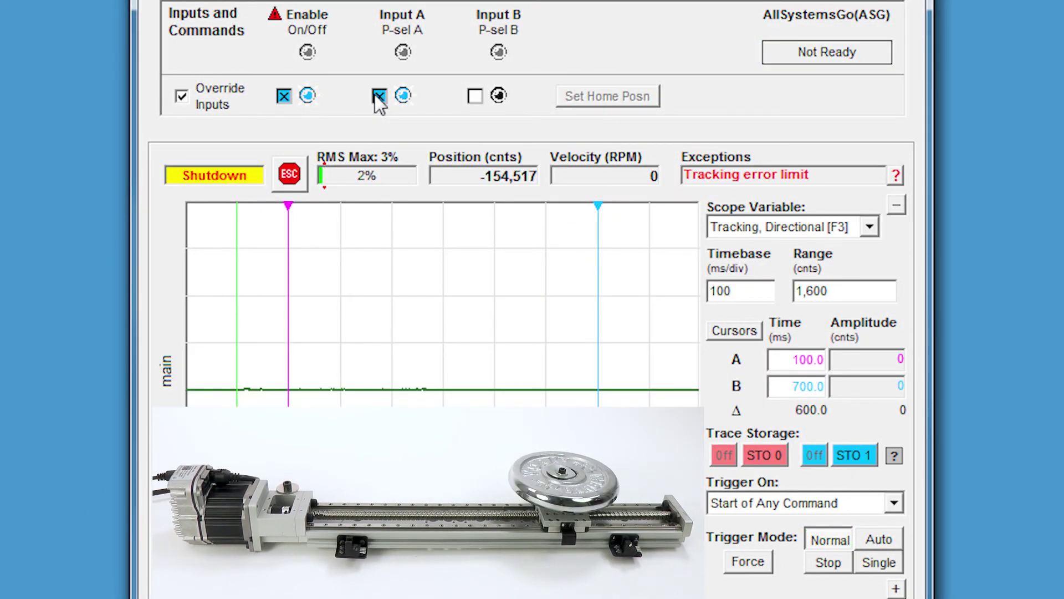